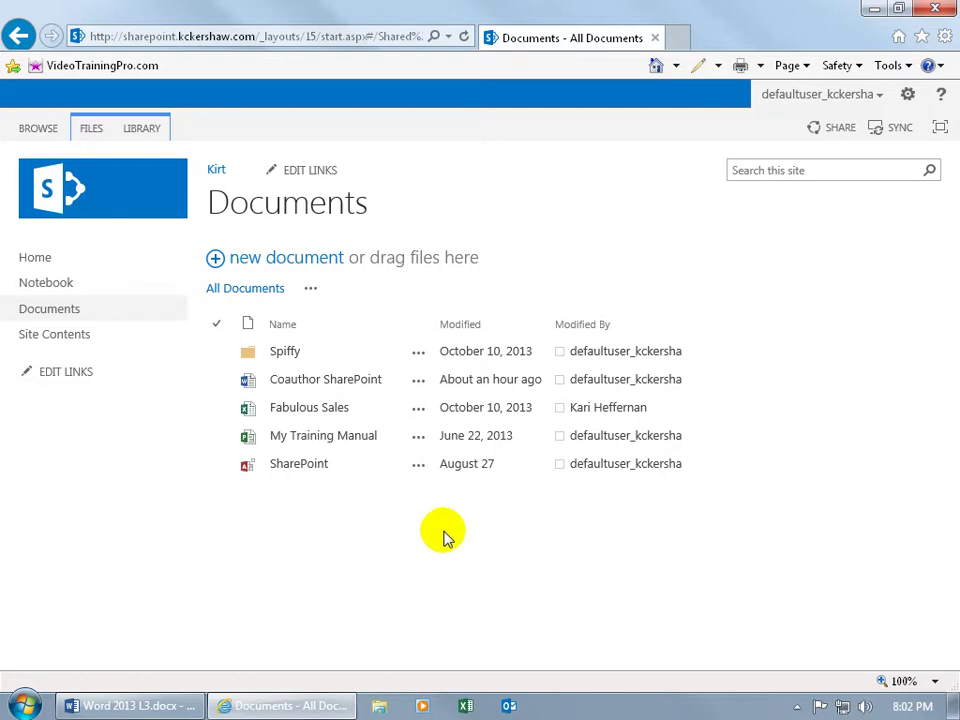
Step: From the Coauthor SharePoint.docx details callout, bring up its Version History listing versions 1.0–2.1
{"action": "left_click", "coordinate": [418, 384]}
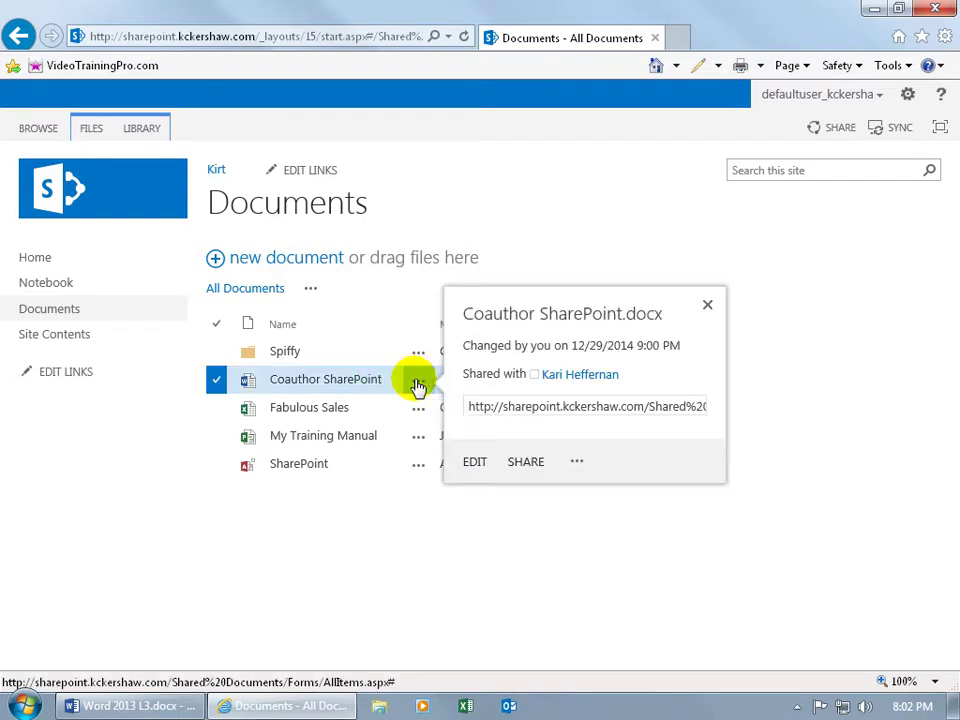
{"action": "left_click", "coordinate": [577, 463]}
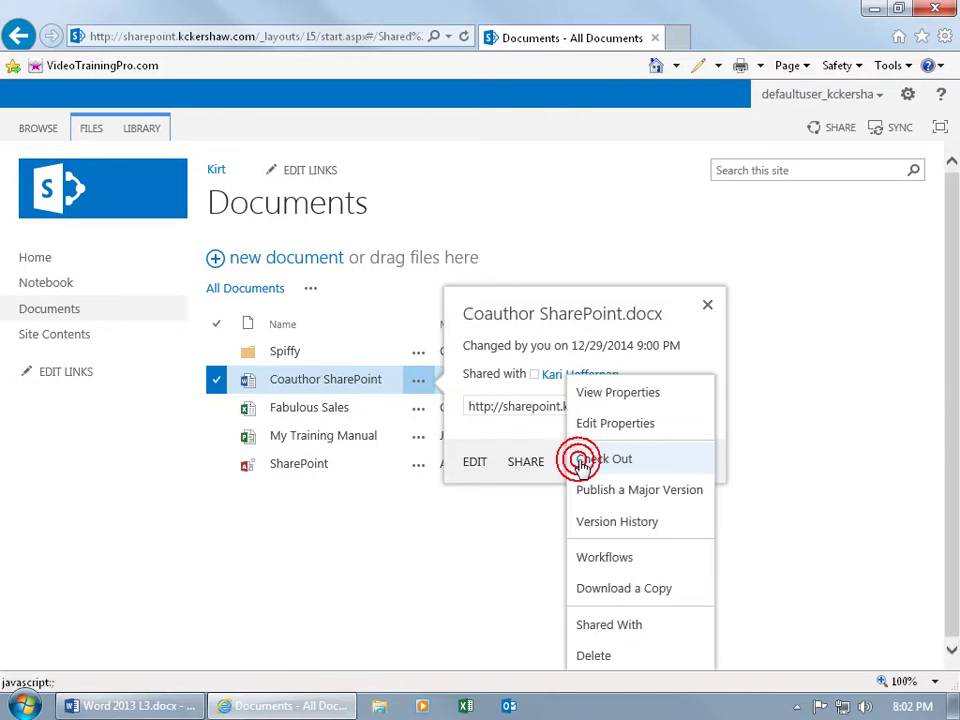
{"action": "left_click", "coordinate": [620, 524]}
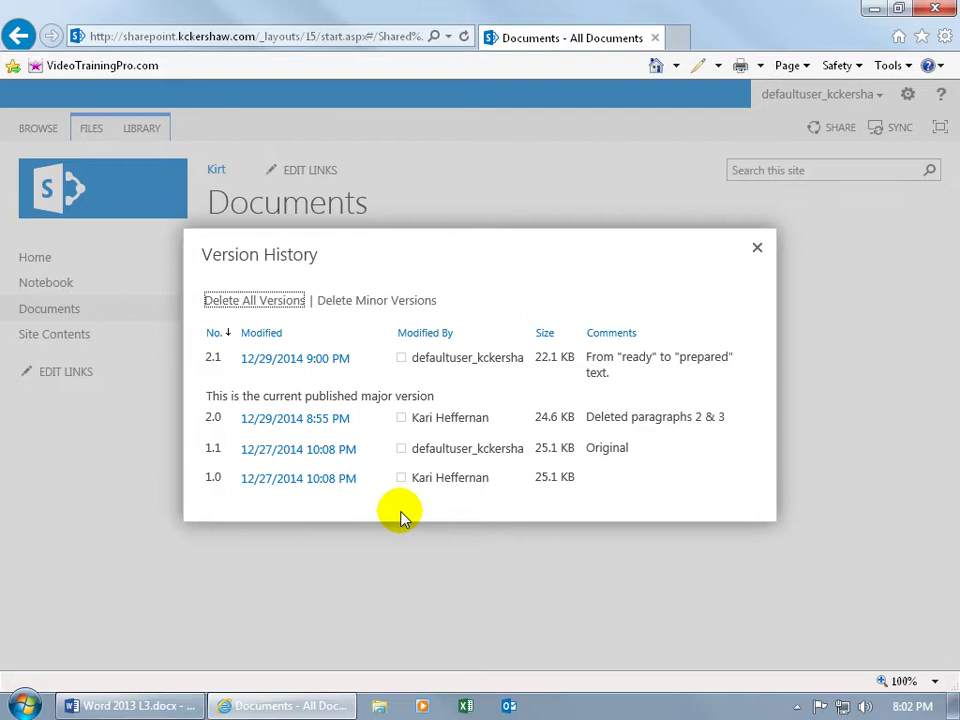
{"action": "mouse_move", "coordinate": [321, 455]}
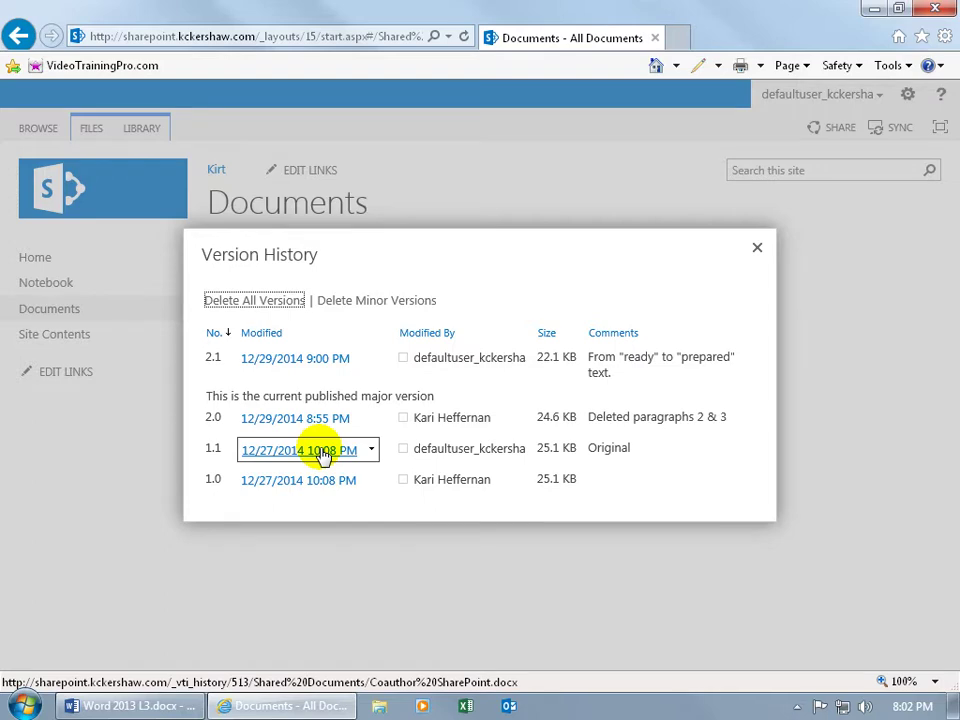
Step: Open version 1.1 read-only in Word and switch it from reading view to Print Layout
{"action": "left_click", "coordinate": [321, 452]}
{"action": "left_click", "coordinate": [565, 449]}
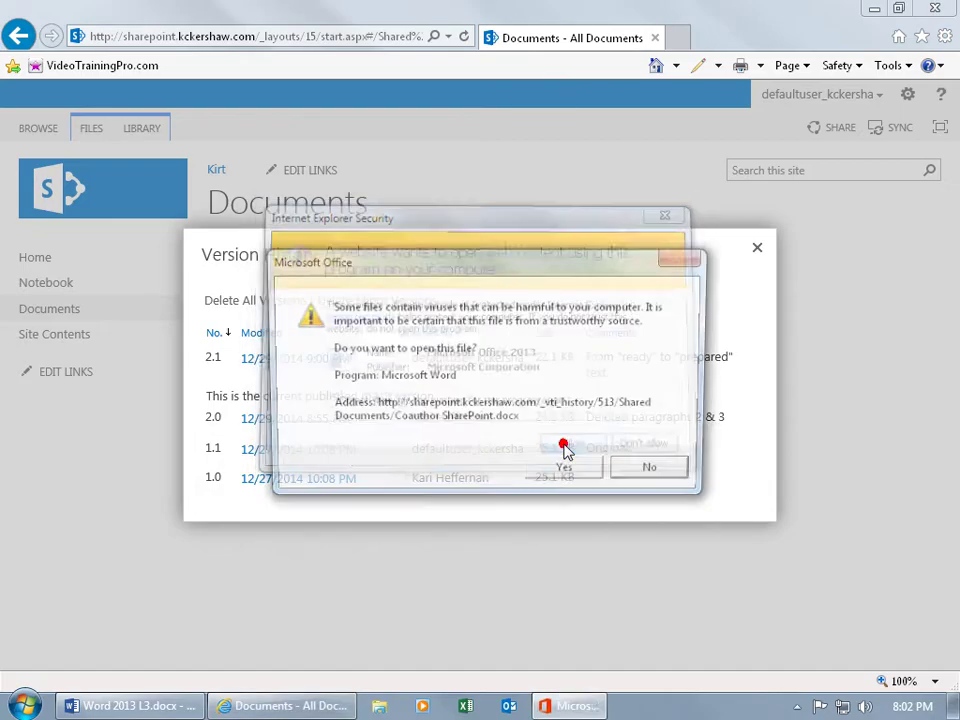
{"action": "left_click", "coordinate": [563, 468]}
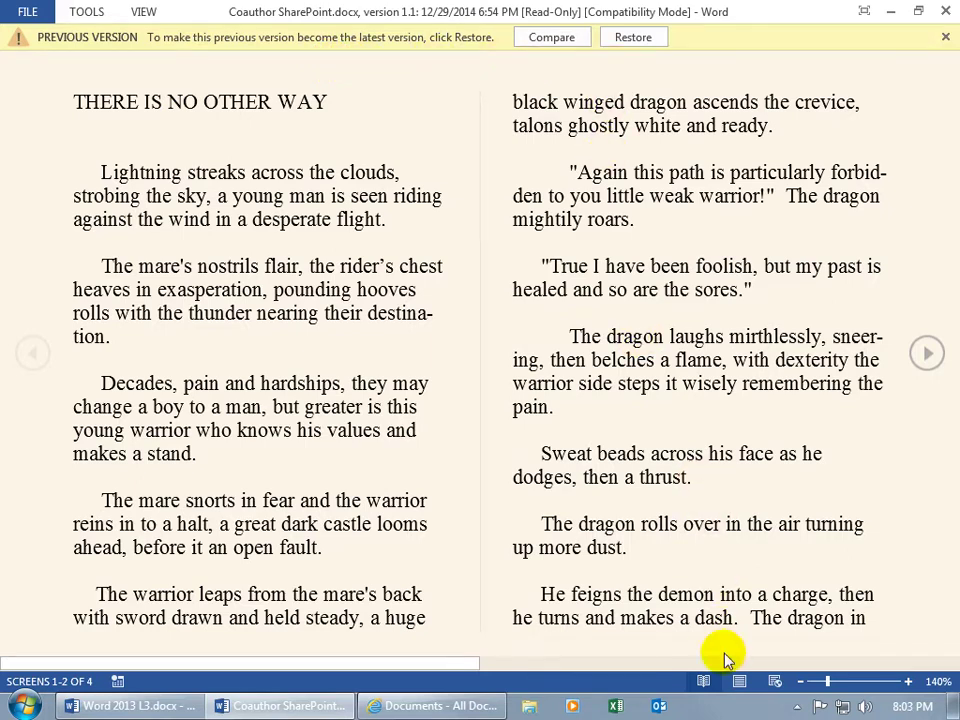
{"action": "left_click", "coordinate": [741, 683]}
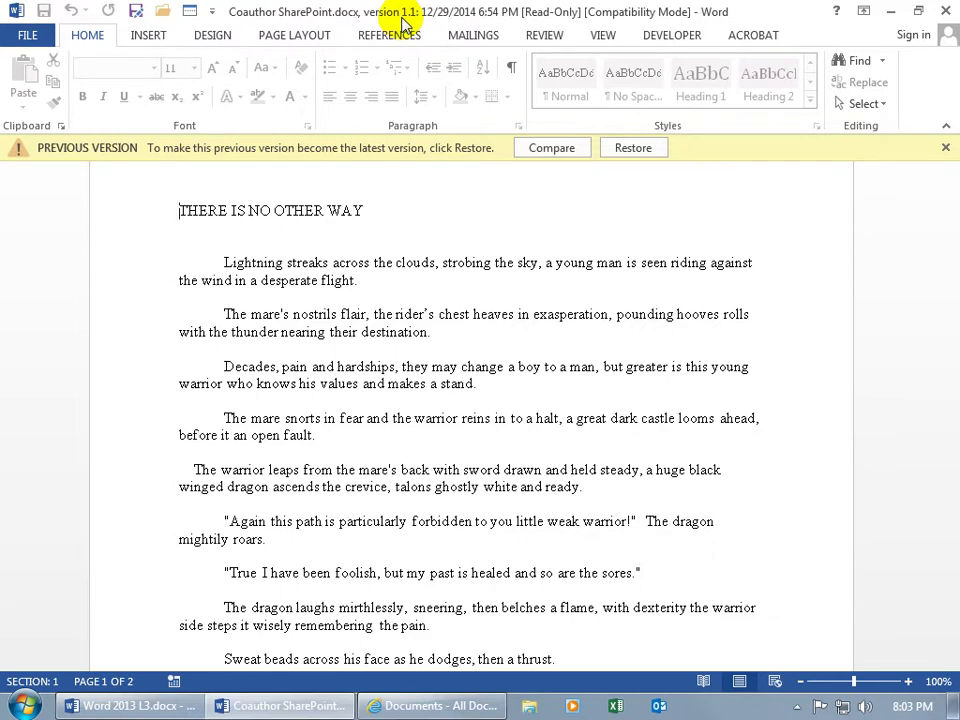
Step: From the version history, open version 2.0 in Word and switch it to Print Layout
{"action": "left_click", "coordinate": [413, 707]}
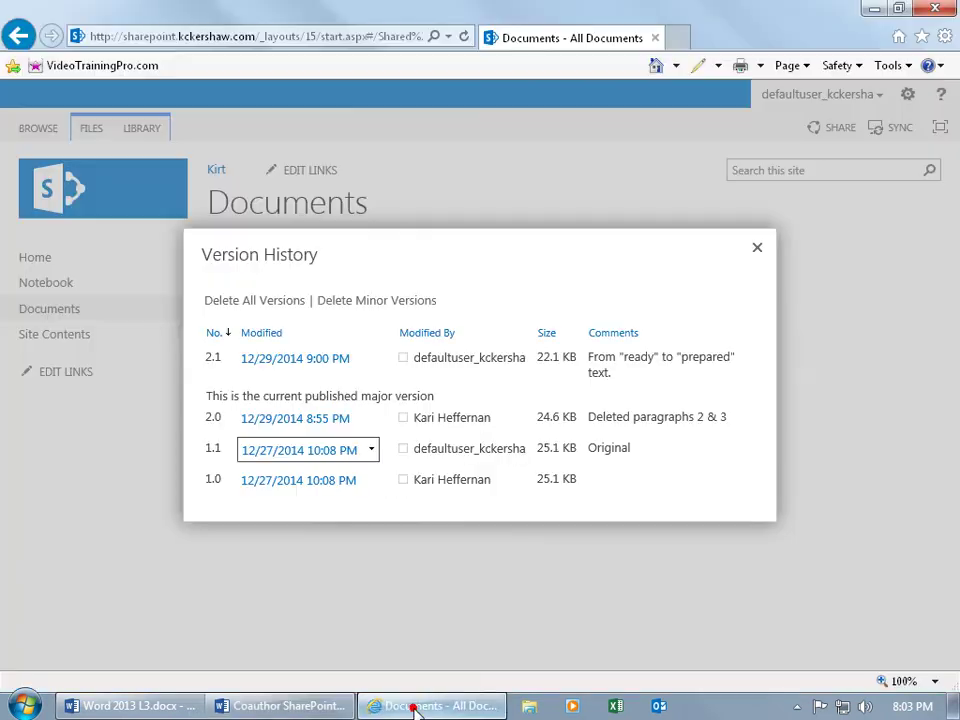
{"action": "left_click", "coordinate": [333, 420]}
{"action": "left_click", "coordinate": [574, 444]}
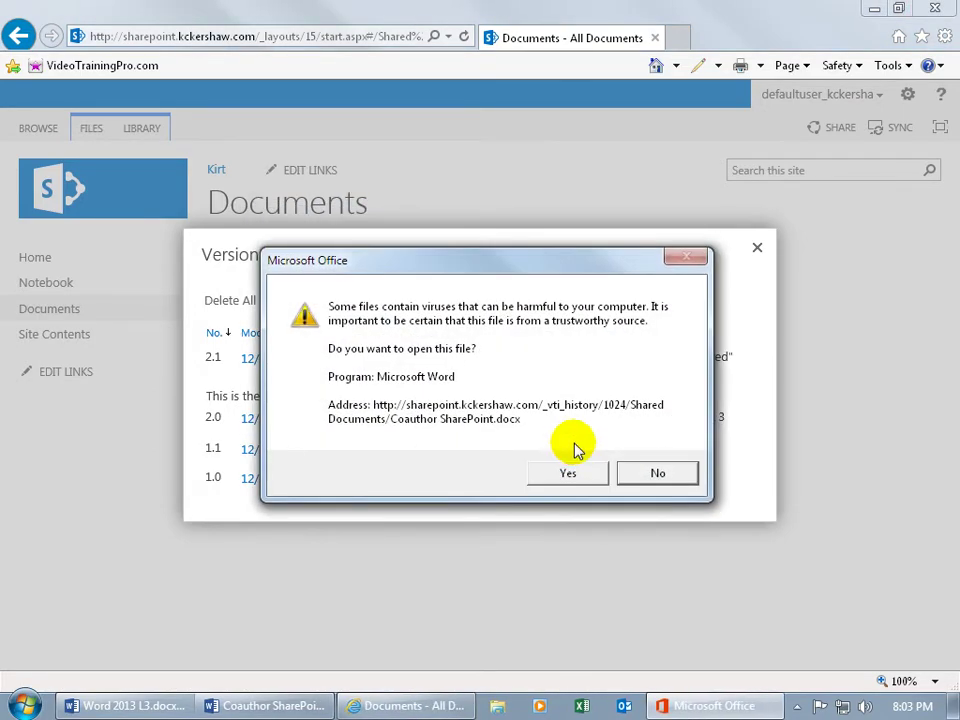
{"action": "left_click", "coordinate": [579, 470]}
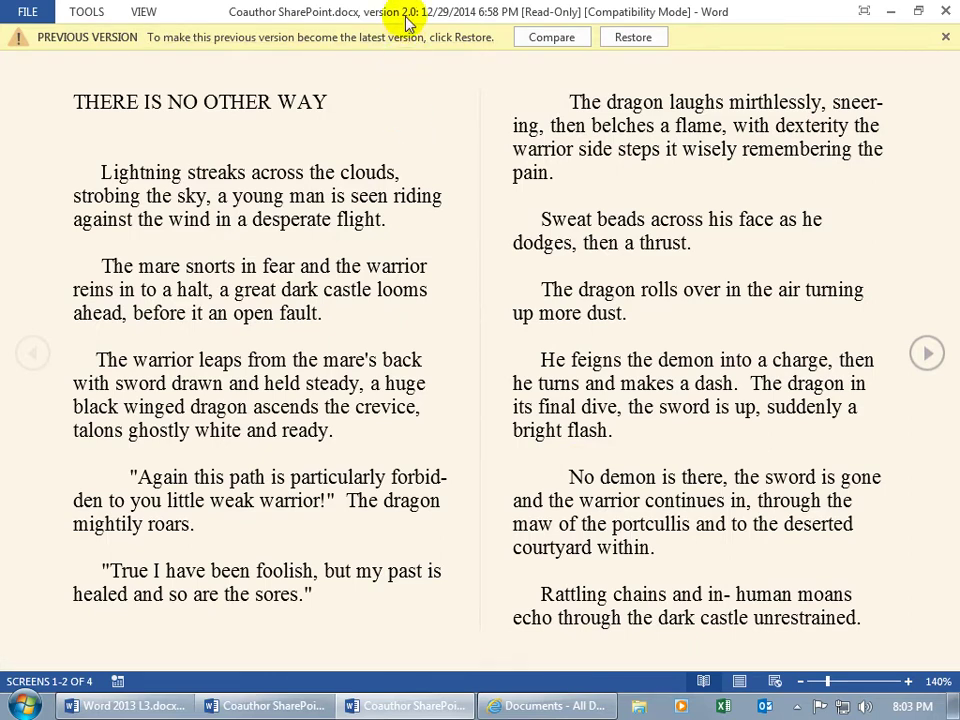
{"action": "left_click", "coordinate": [739, 681]}
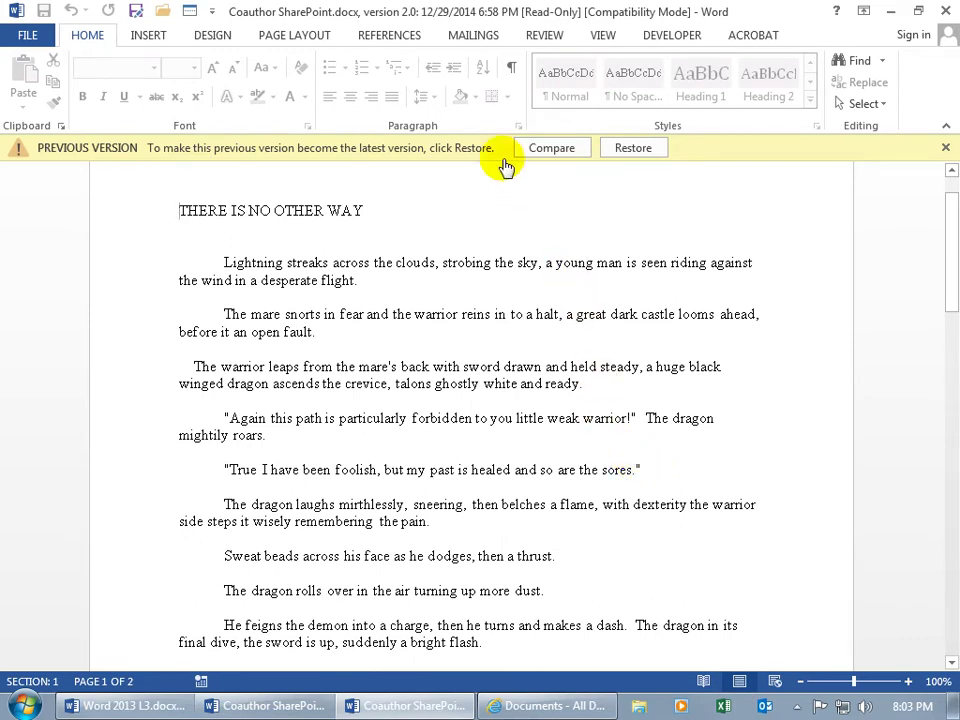
Step: Return to the version 1.1 window and show the Review tab's Compare options
{"action": "left_click", "coordinate": [289, 707]}
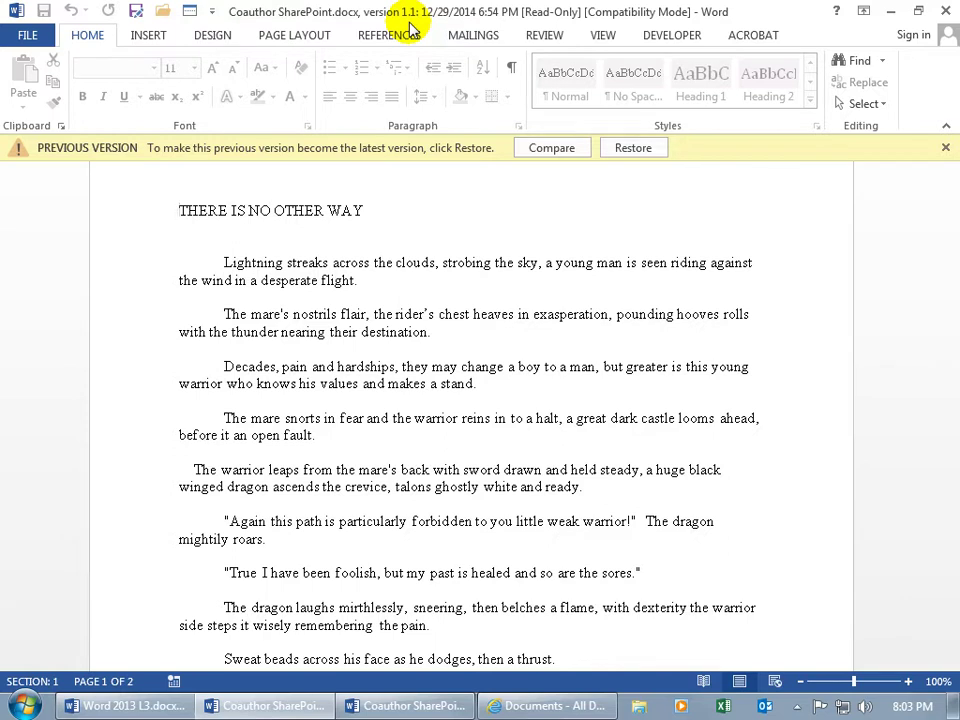
{"action": "left_click", "coordinate": [543, 37]}
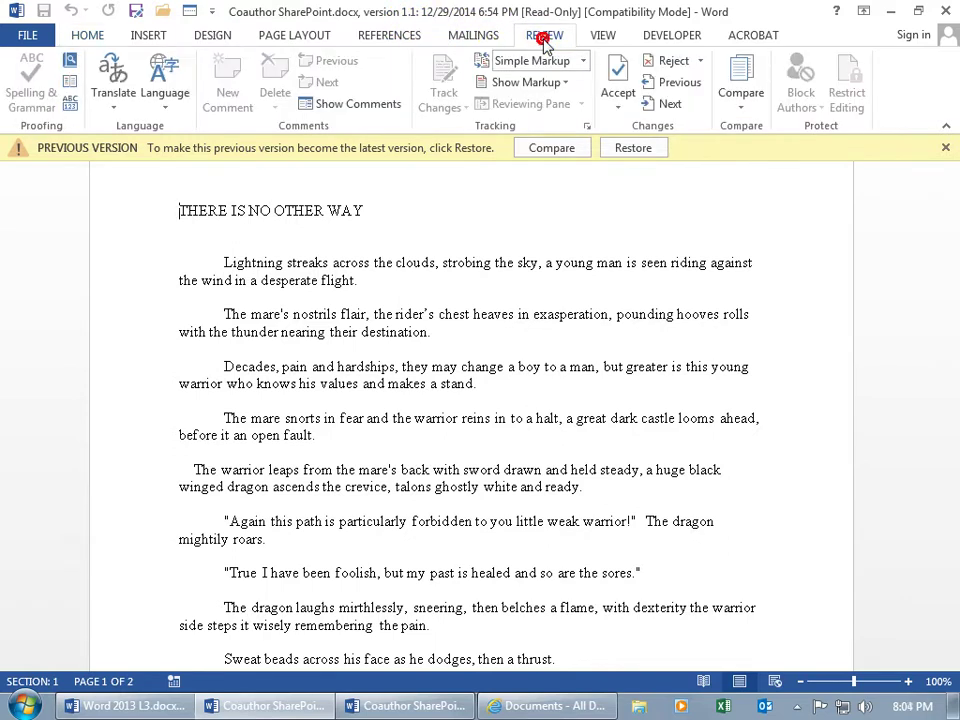
{"action": "left_click", "coordinate": [742, 98]}
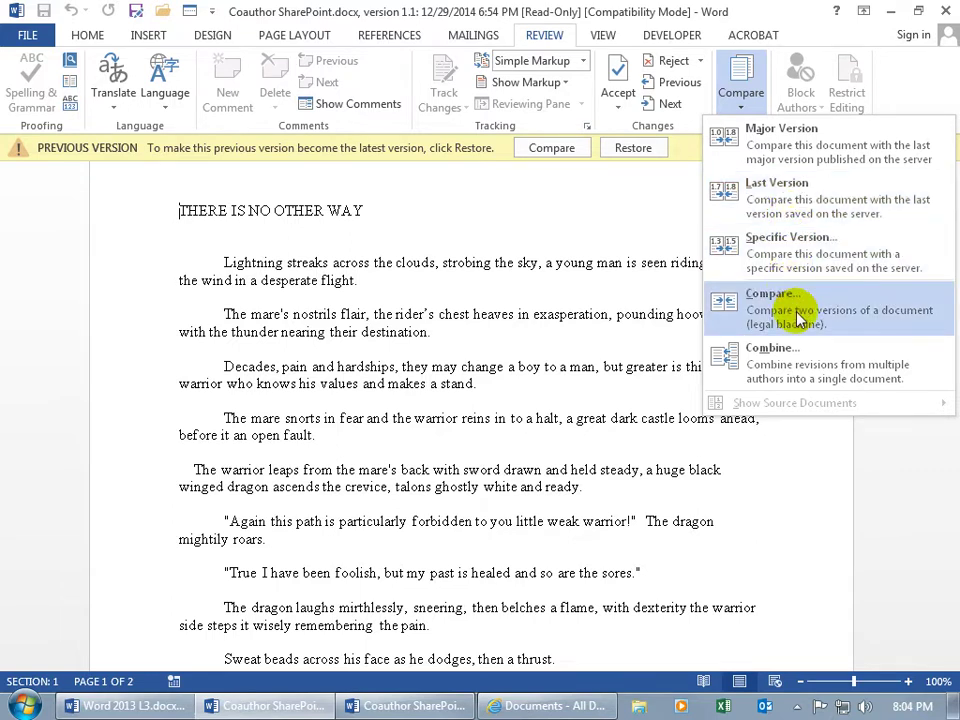
Step: Combine documents with version 1.1 as the original and version 2.0 as the revised document
{"action": "left_click", "coordinate": [800, 370]}
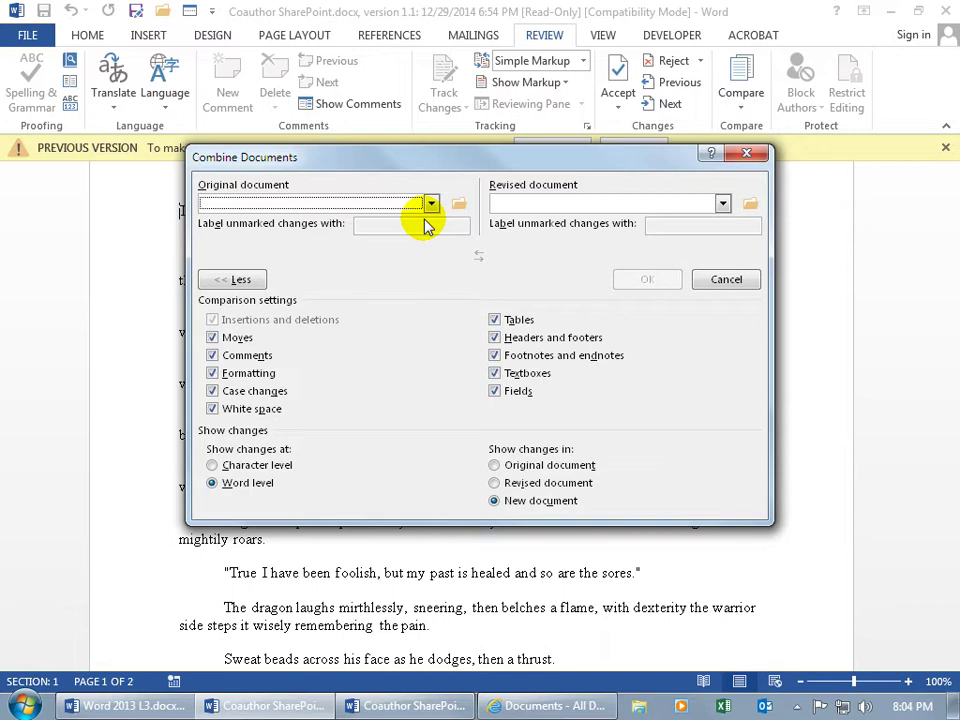
{"action": "left_click", "coordinate": [431, 203]}
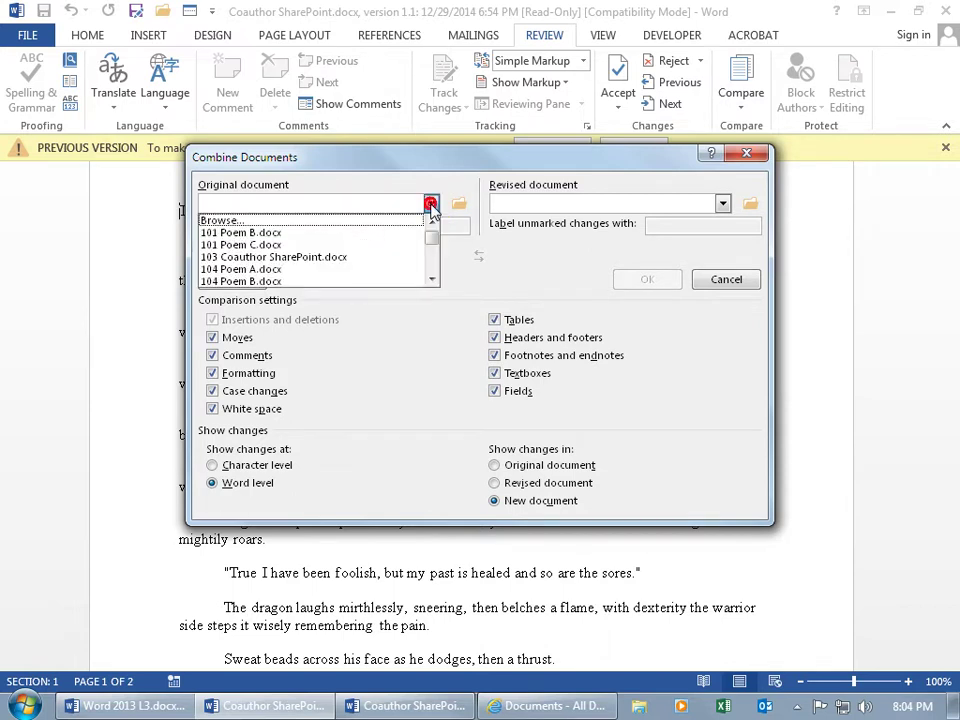
{"action": "left_click", "coordinate": [432, 279]}
{"action": "left_click_drag", "start_coordinate": [434, 282], "coordinate": [435, 279]}
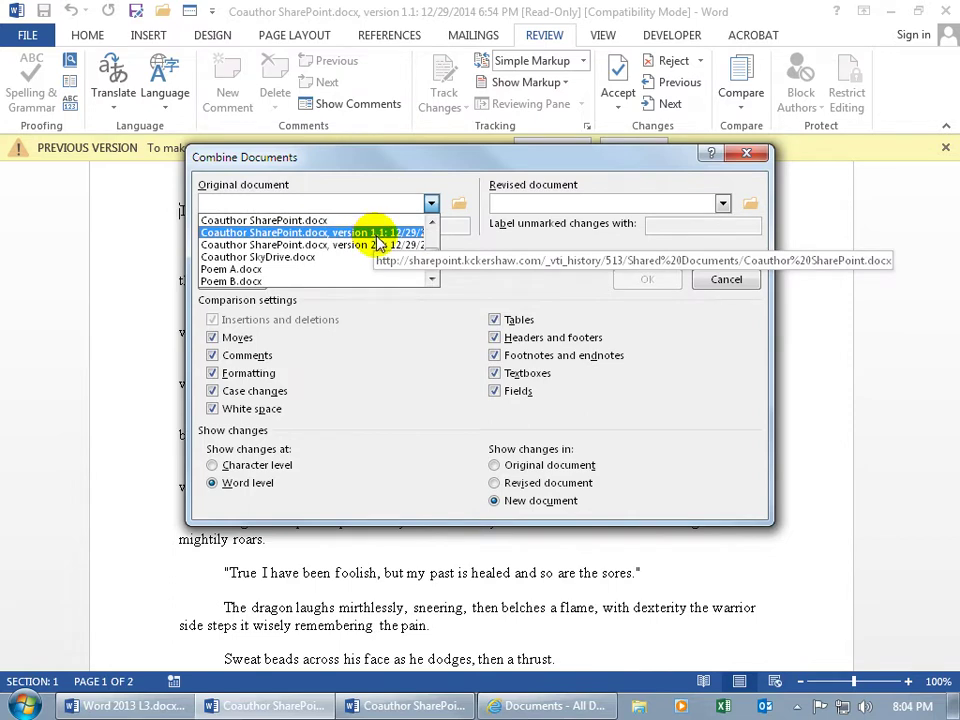
{"action": "left_click", "coordinate": [380, 233]}
{"action": "left_click", "coordinate": [723, 203]}
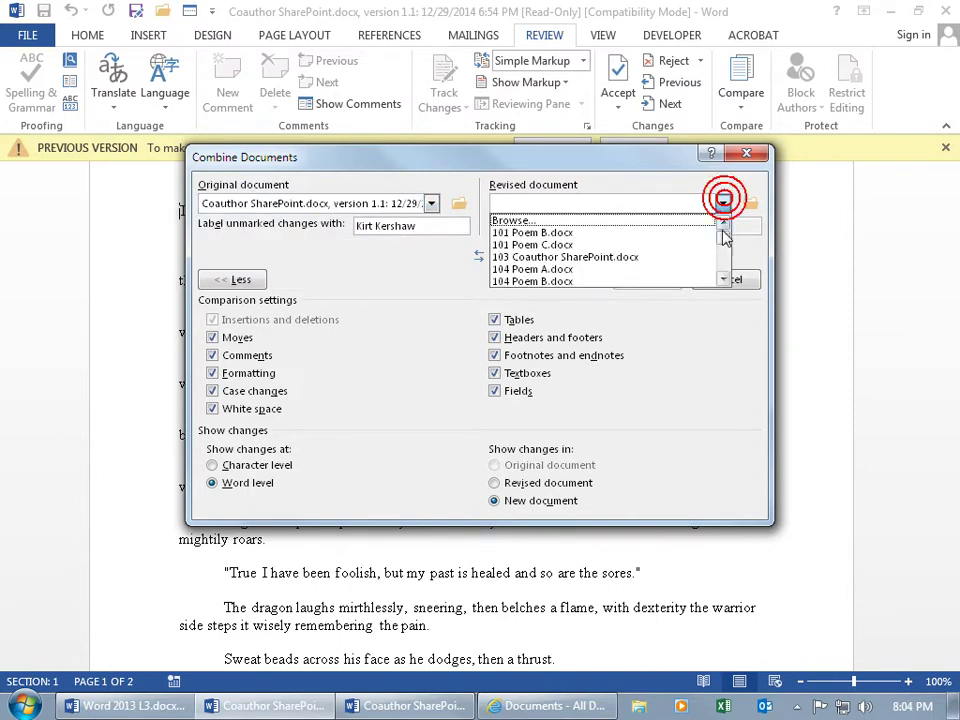
{"action": "left_click_drag", "start_coordinate": [723, 240], "coordinate": [726, 258]}
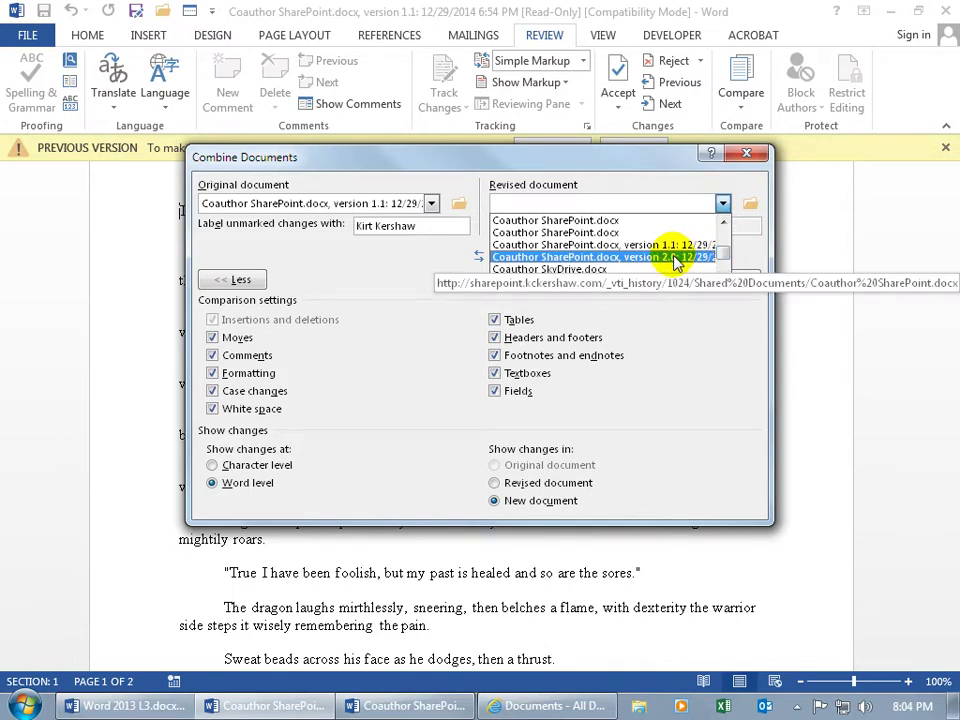
{"action": "left_click", "coordinate": [675, 259]}
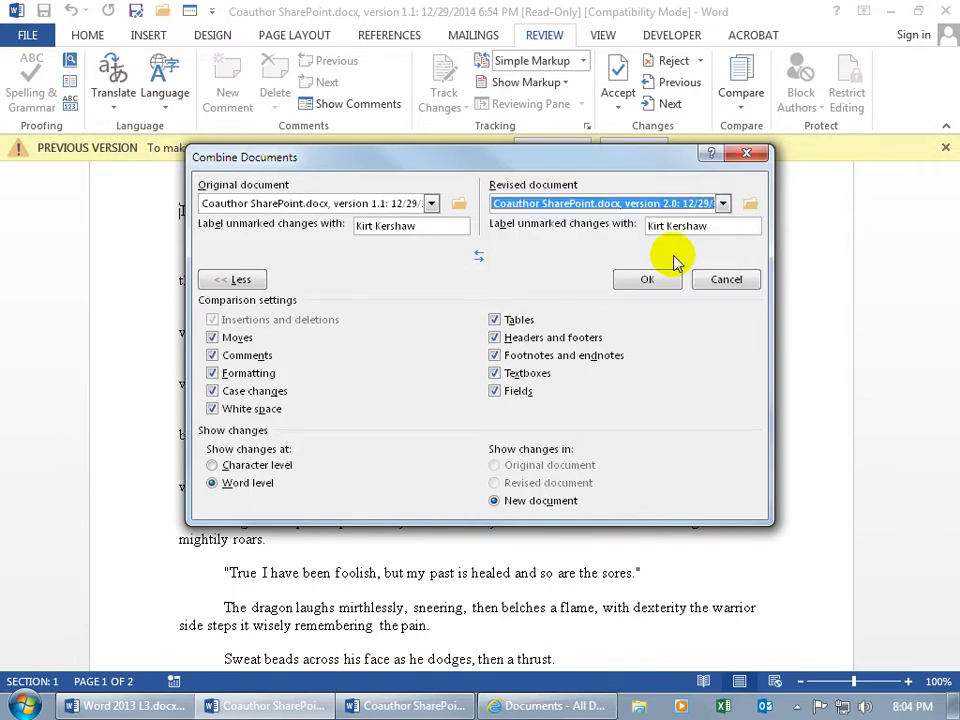
{"action": "left_click", "coordinate": [651, 281]}
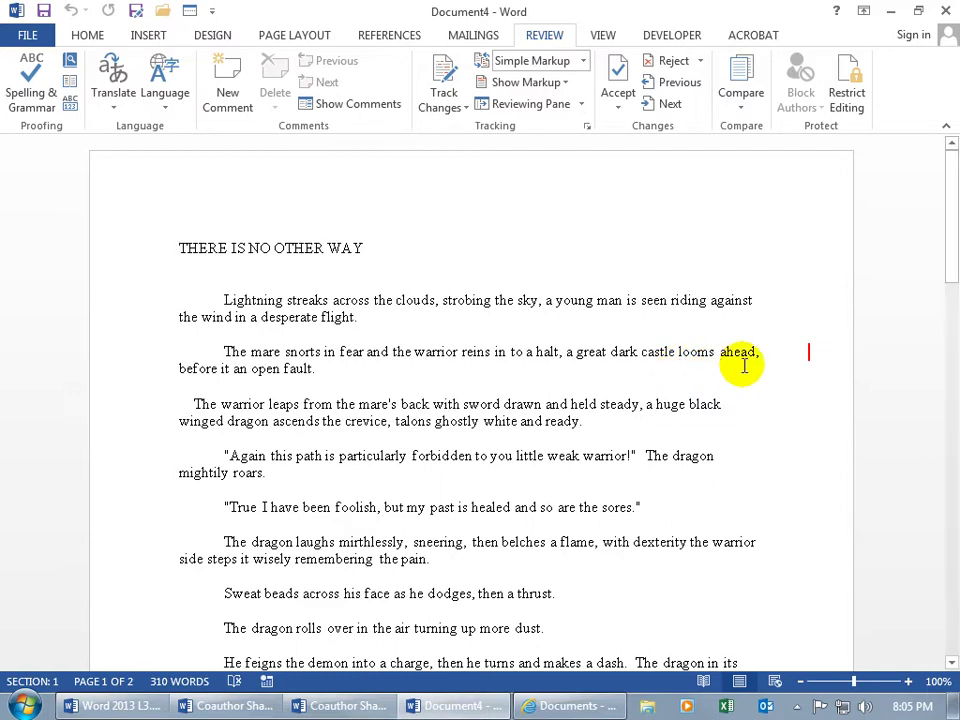
Step: Show All Markup and reject the tracked deletion, restoring both paragraphs as normal text
{"action": "left_click", "coordinate": [810, 357]}
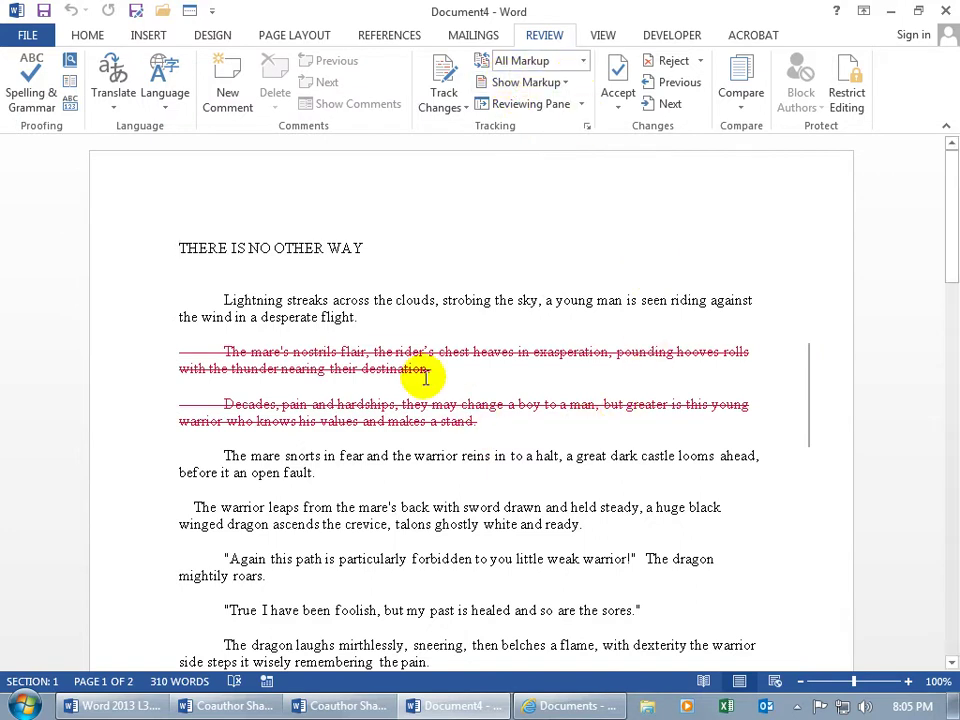
{"action": "mouse_move", "coordinate": [425, 377]}
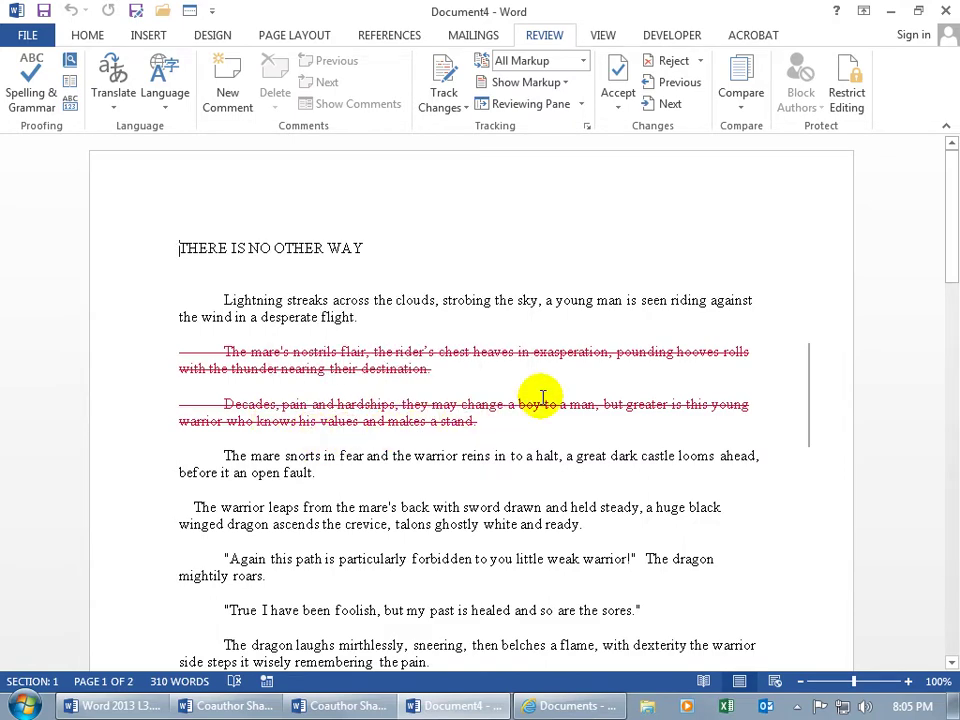
{"action": "mouse_move", "coordinate": [543, 397]}
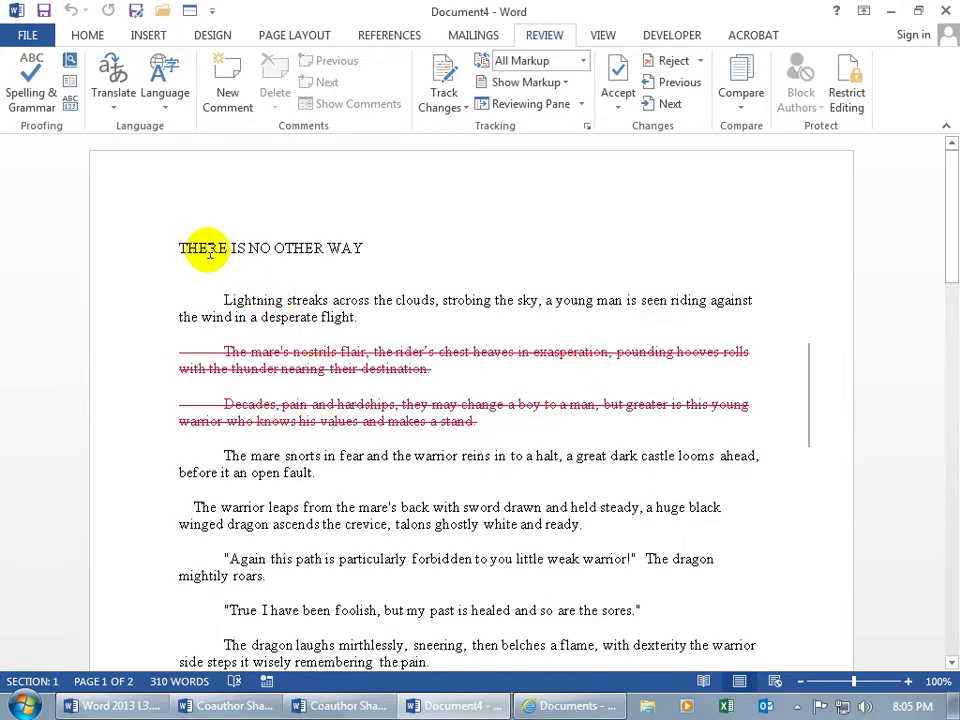
{"action": "left_click", "coordinate": [672, 106]}
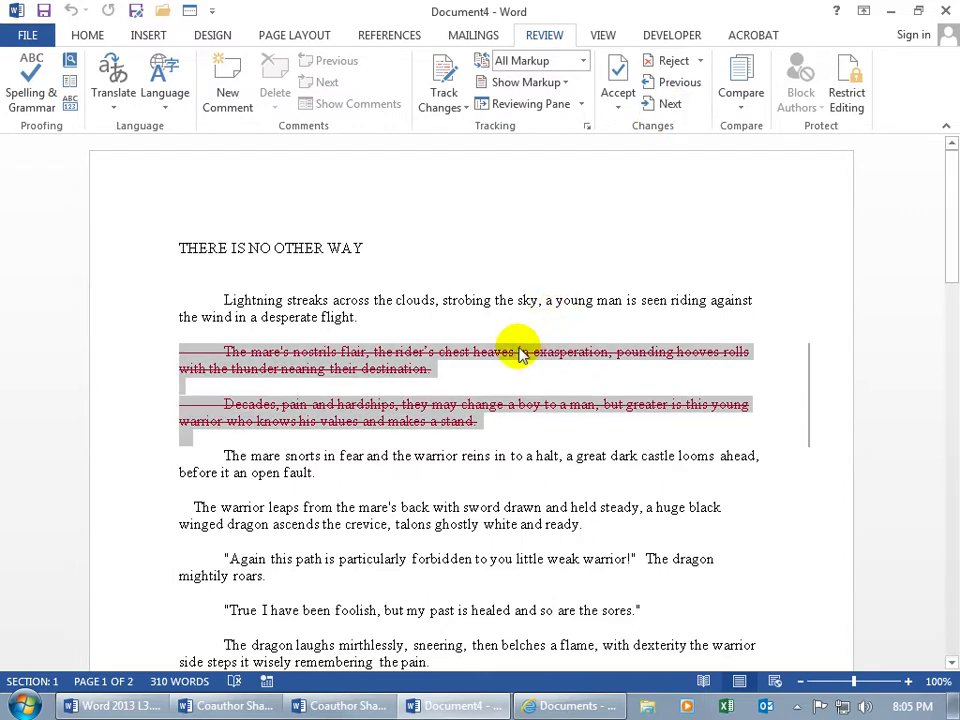
{"action": "left_click", "coordinate": [664, 60]}
{"action": "left_click", "coordinate": [488, 410]}
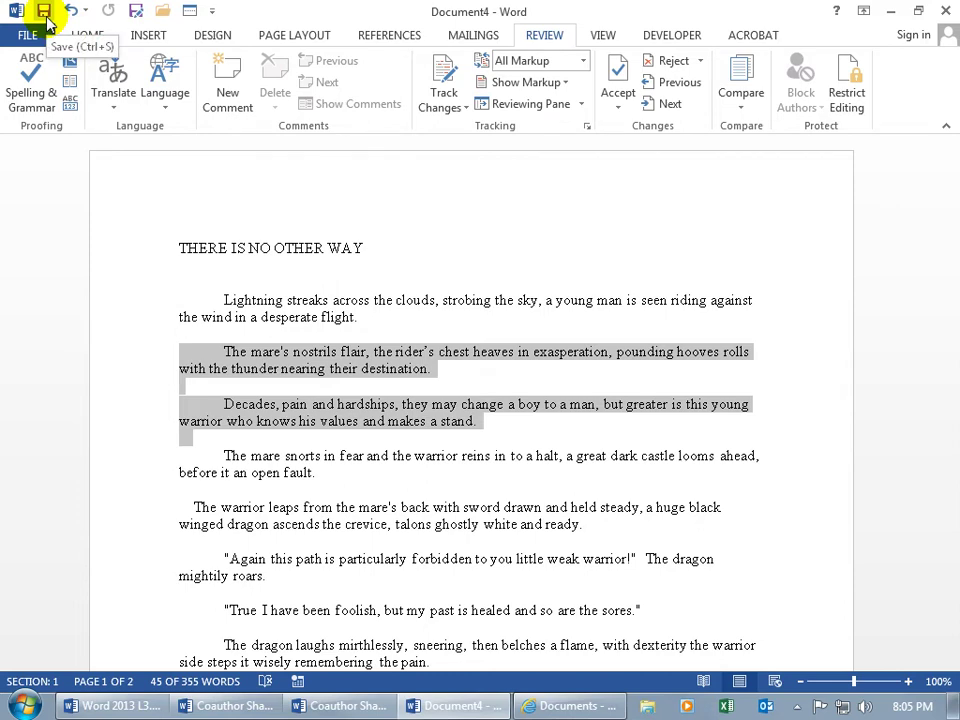
Step: Save the combined document to the Desktop as THERE IS NO OTHER WAY.docx and close it
{"action": "left_click", "coordinate": [44, 12]}
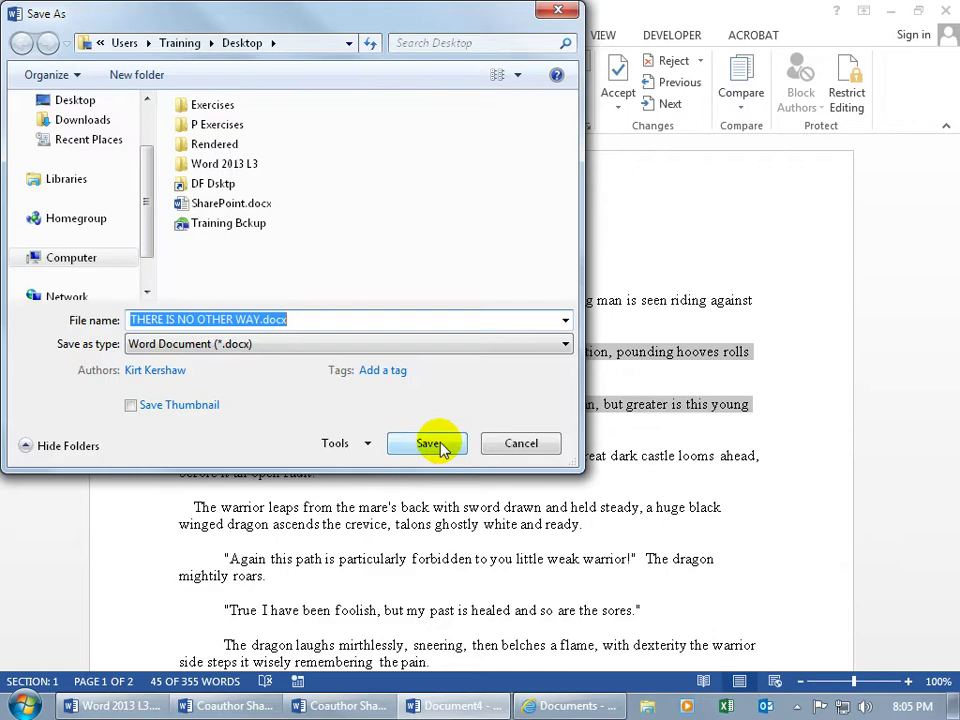
{"action": "left_click", "coordinate": [438, 445]}
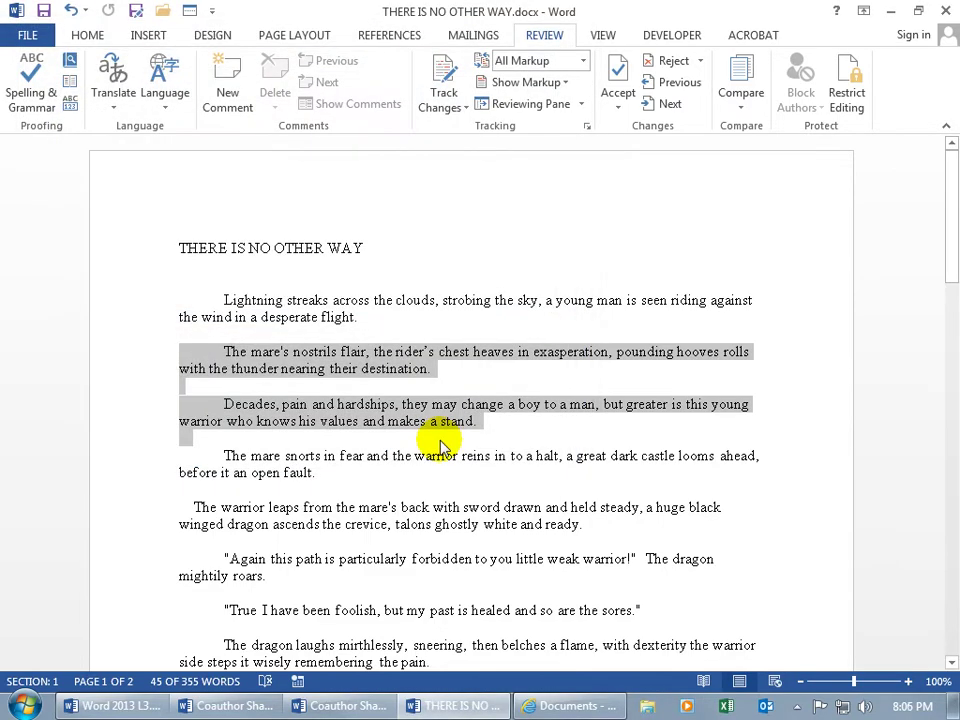
{"action": "left_click", "coordinate": [946, 11]}
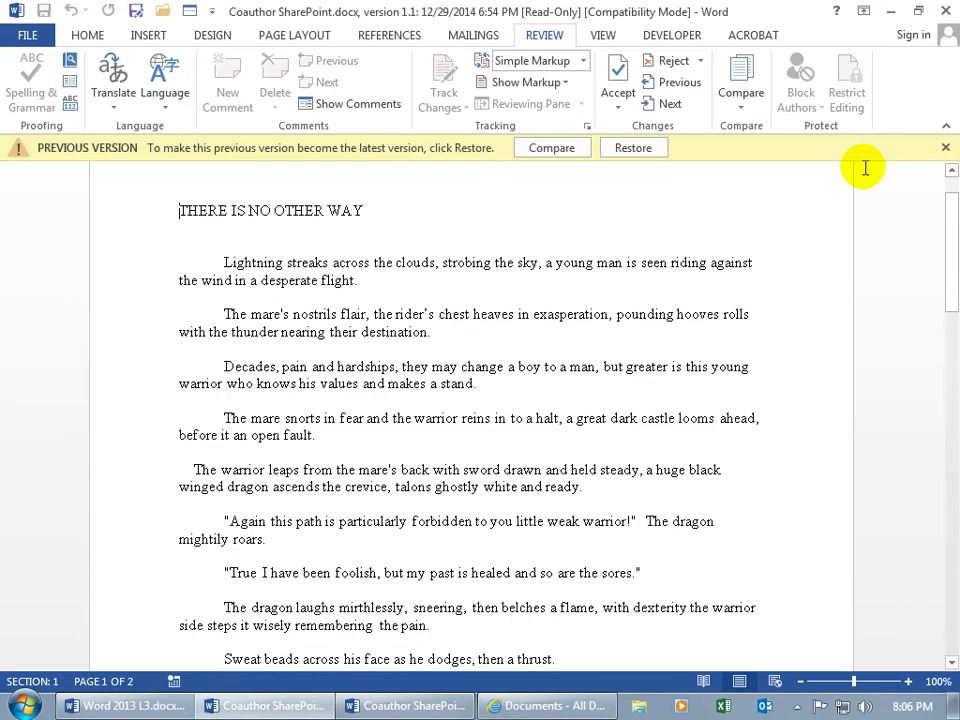
Step: Close both older-version Word windows and the SharePoint Version History dialog
{"action": "left_click", "coordinate": [946, 12]}
{"action": "left_click", "coordinate": [946, 12]}
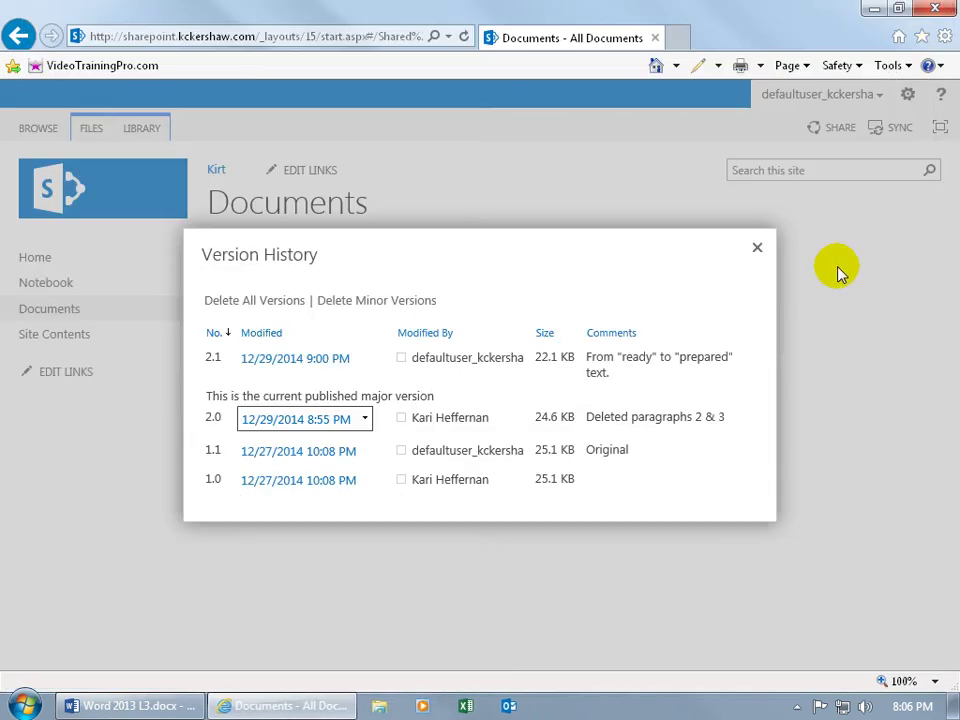
{"action": "left_click", "coordinate": [759, 248]}
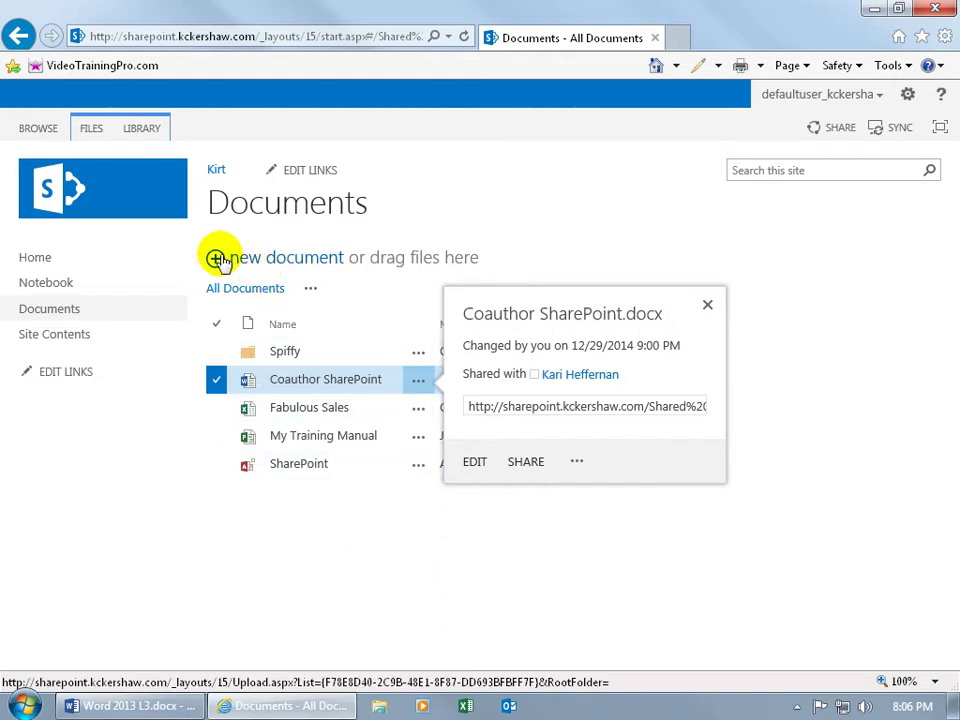
Step: Choose THERE IS NO OTHER WAY.docx from the Desktop in the Add a document dialog
{"action": "left_click", "coordinate": [256, 257]}
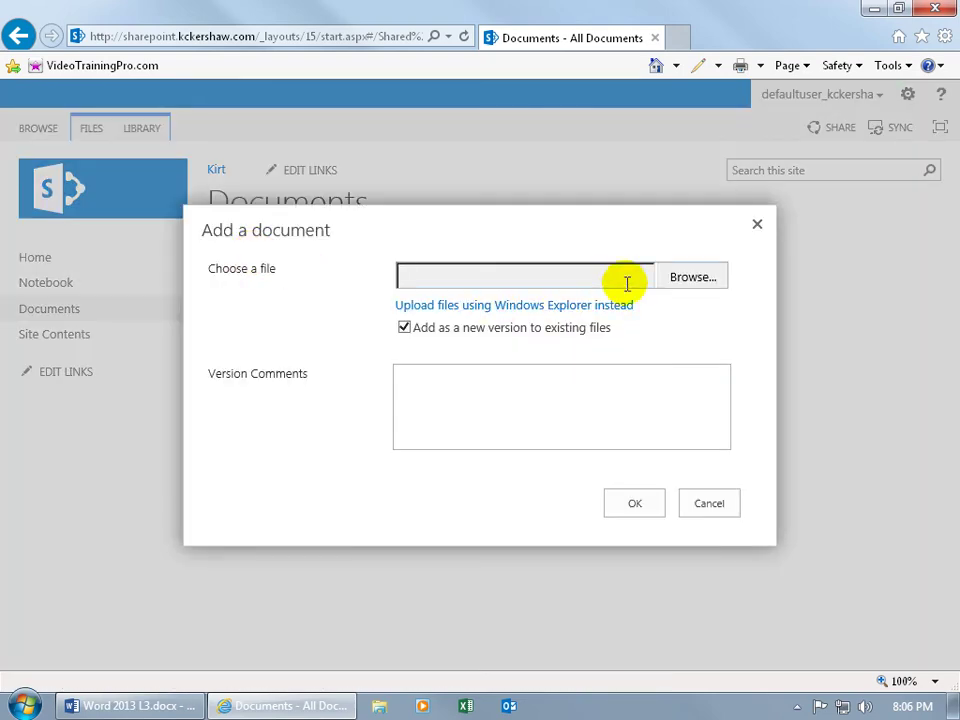
{"action": "left_click", "coordinate": [690, 276]}
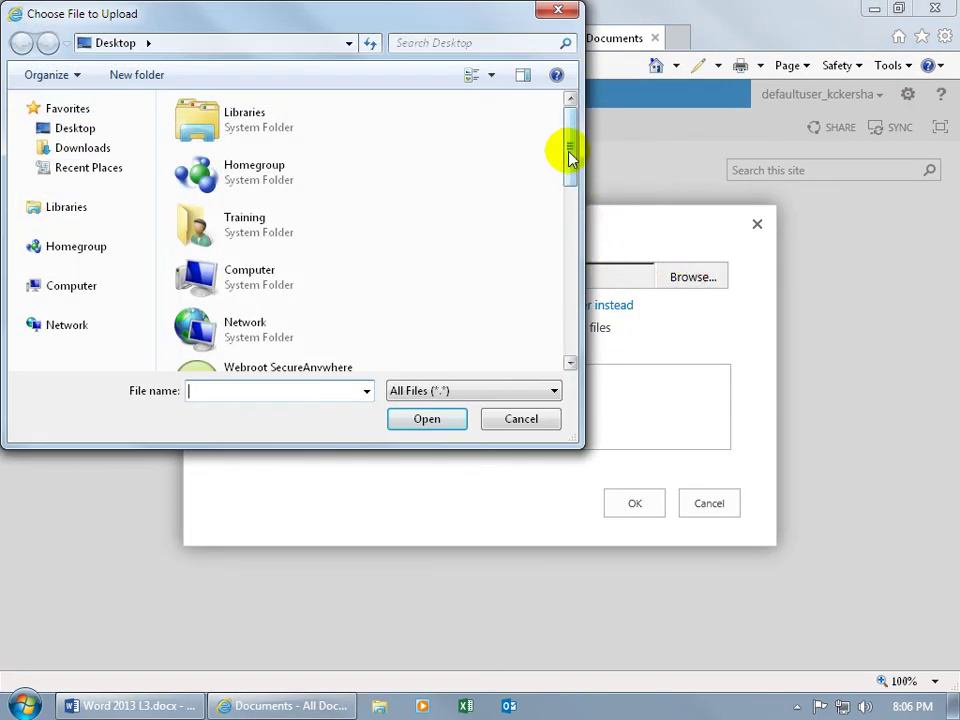
{"action": "left_click_drag", "start_coordinate": [570, 154], "coordinate": [569, 301]}
{"action": "left_click", "coordinate": [343, 284]}
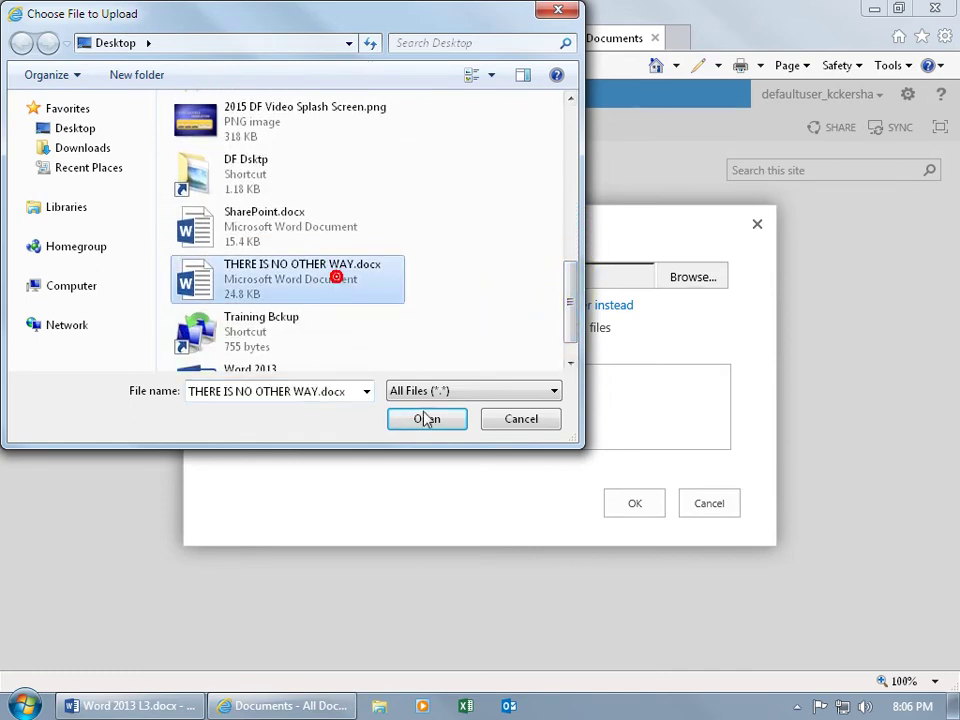
{"action": "left_click", "coordinate": [429, 418]}
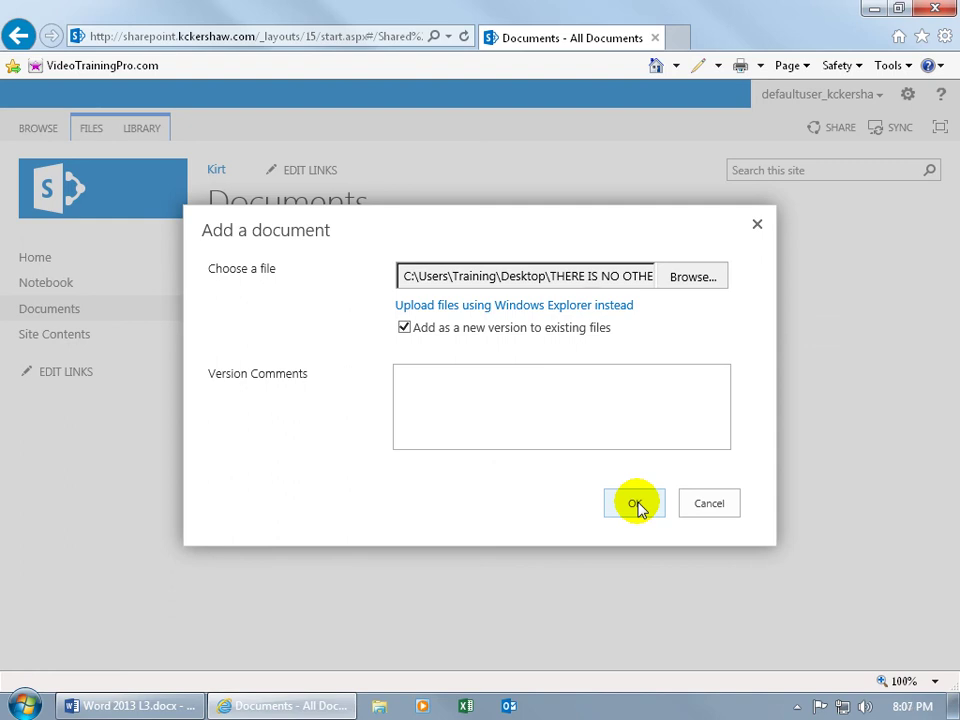
Step: Submit the upload and dismiss the Coauthor SharePoint details card
{"action": "left_click", "coordinate": [703, 506]}
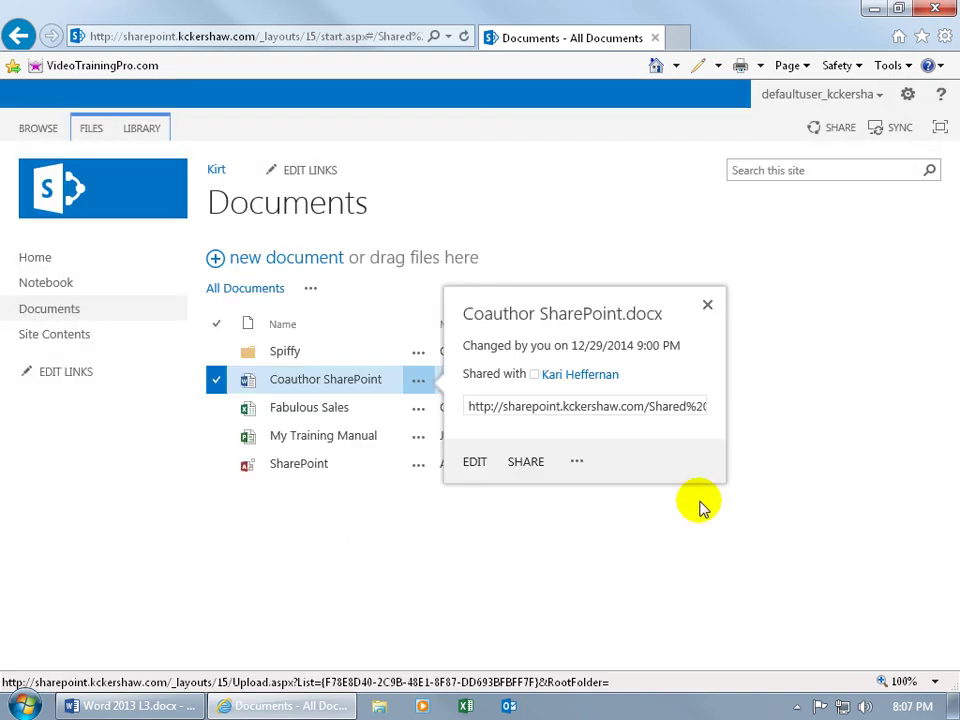
{"action": "left_click", "coordinate": [781, 470]}
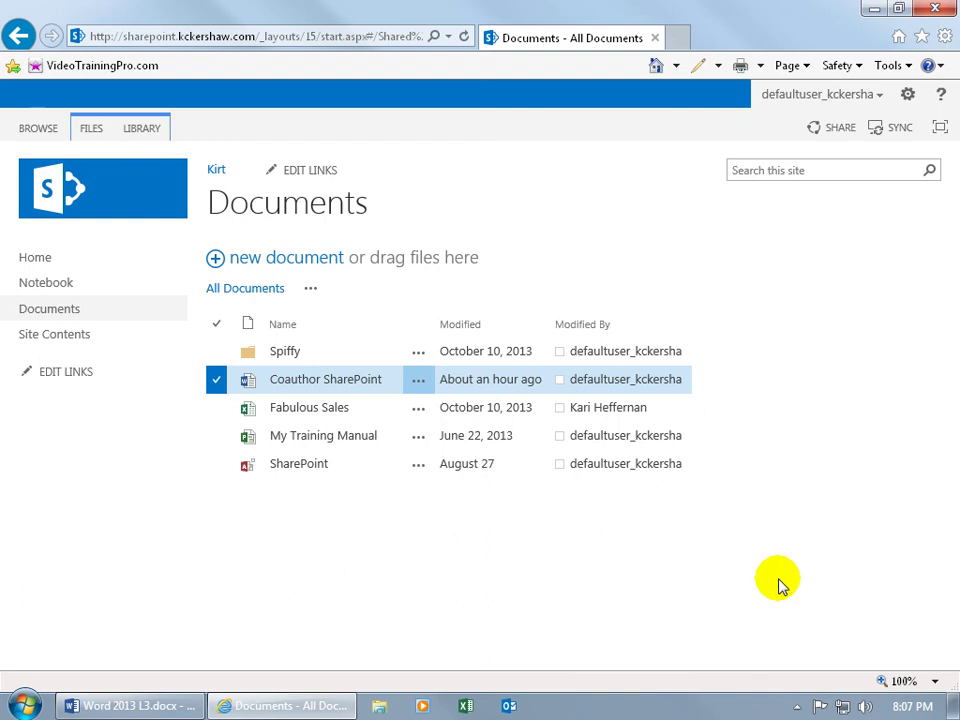